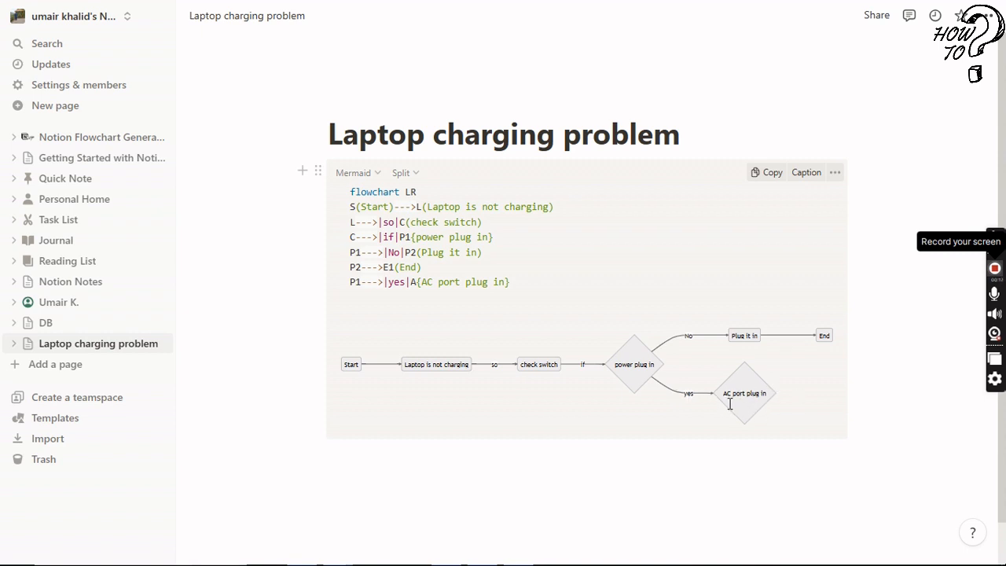
# - Add a No branch from the AC port decision in the Mermaid code with a new last line: A--->|No|P3(plug it in)
pyautogui.click(520, 282)
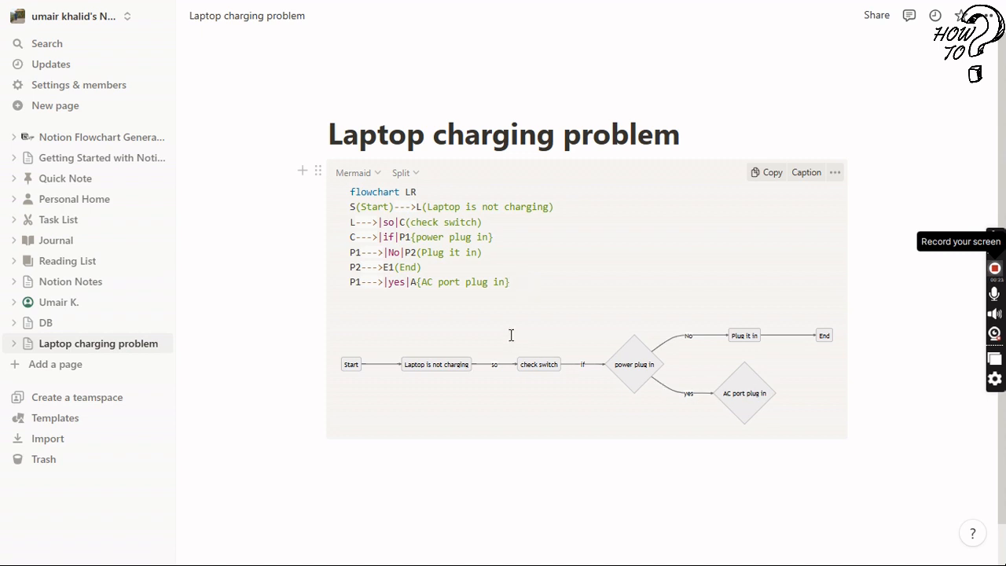
pyautogui.press('Return')
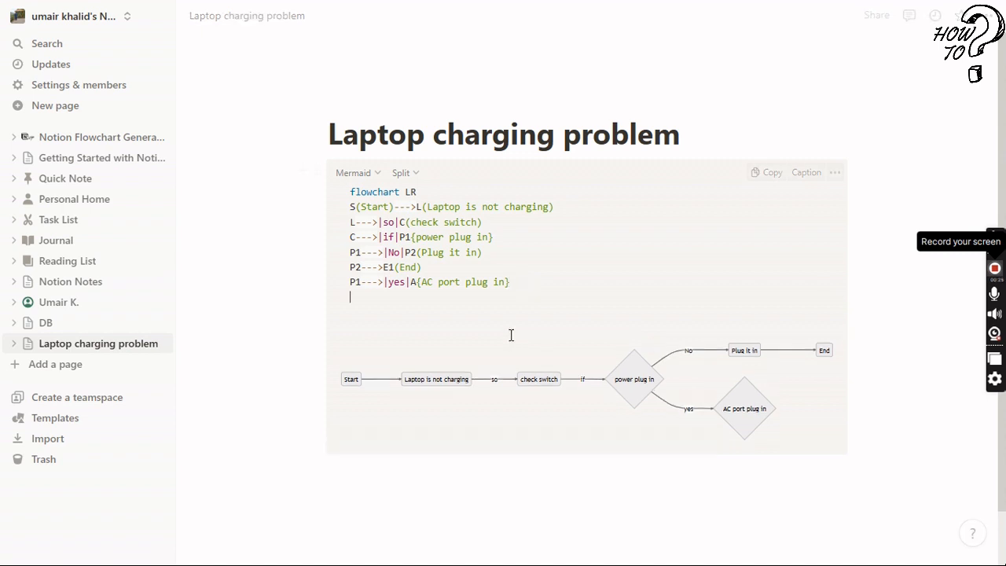
pyautogui.write('A')
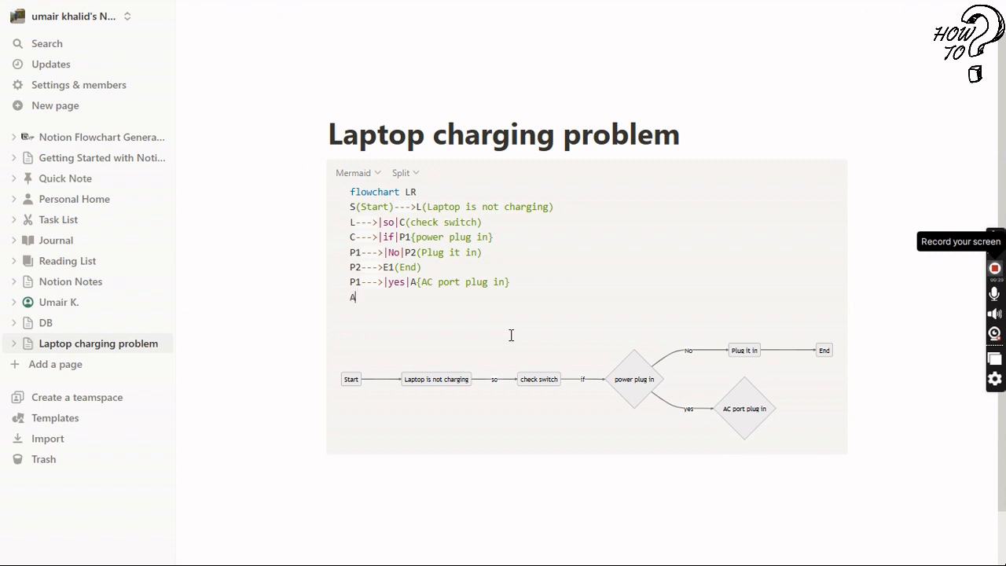
pyautogui.write('---')
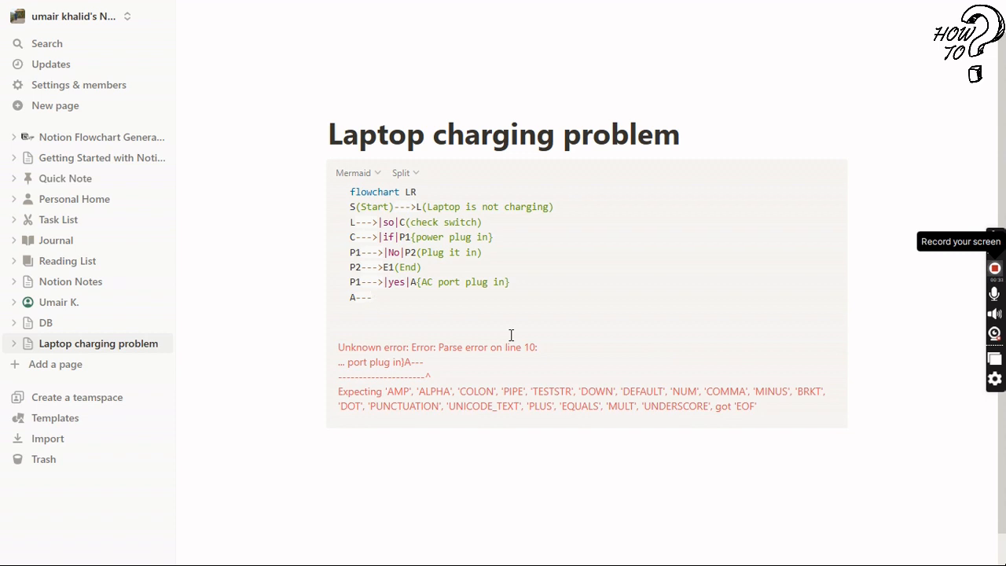
pyautogui.write('>')
pyautogui.write('|')
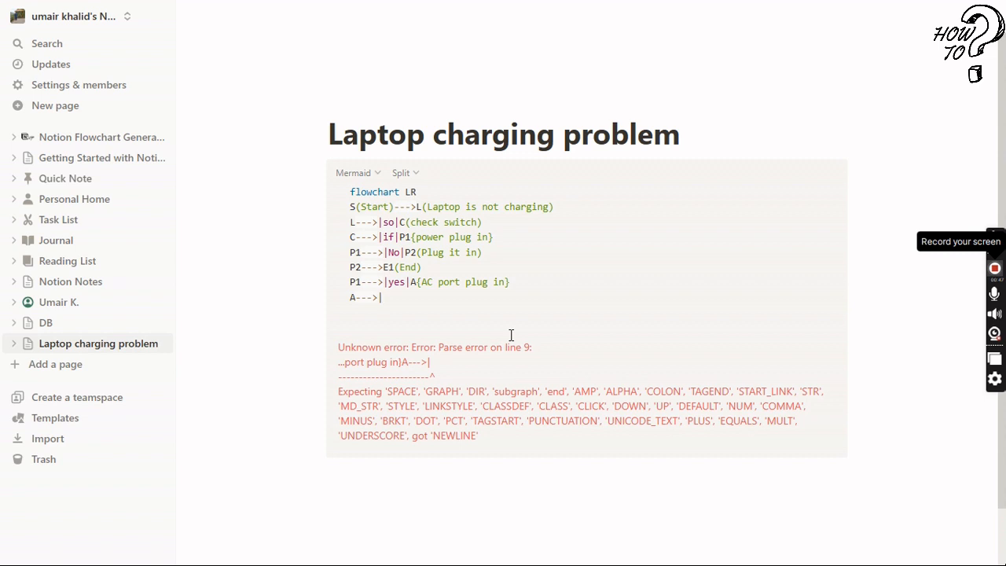
pyautogui.write('No')
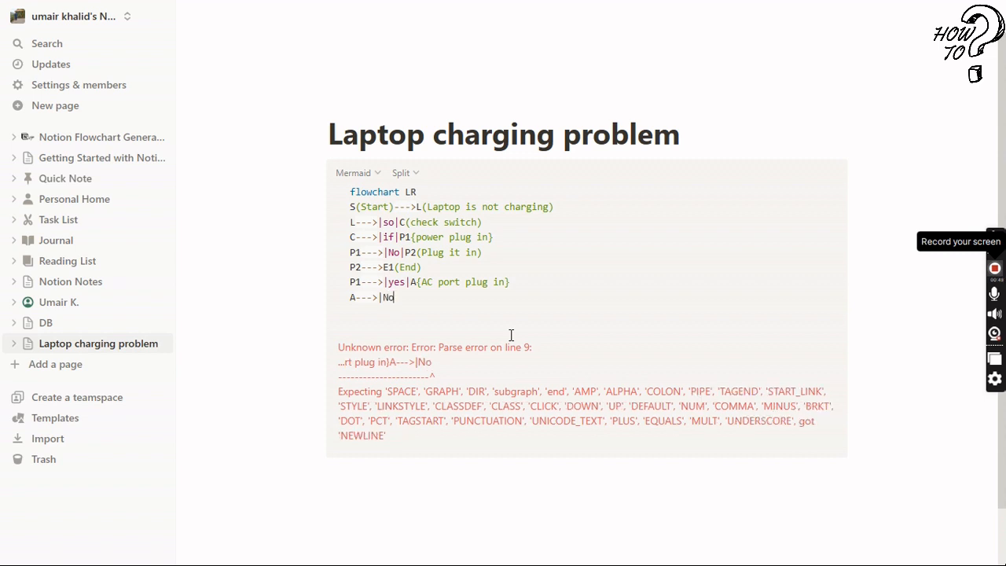
pyautogui.write('|')
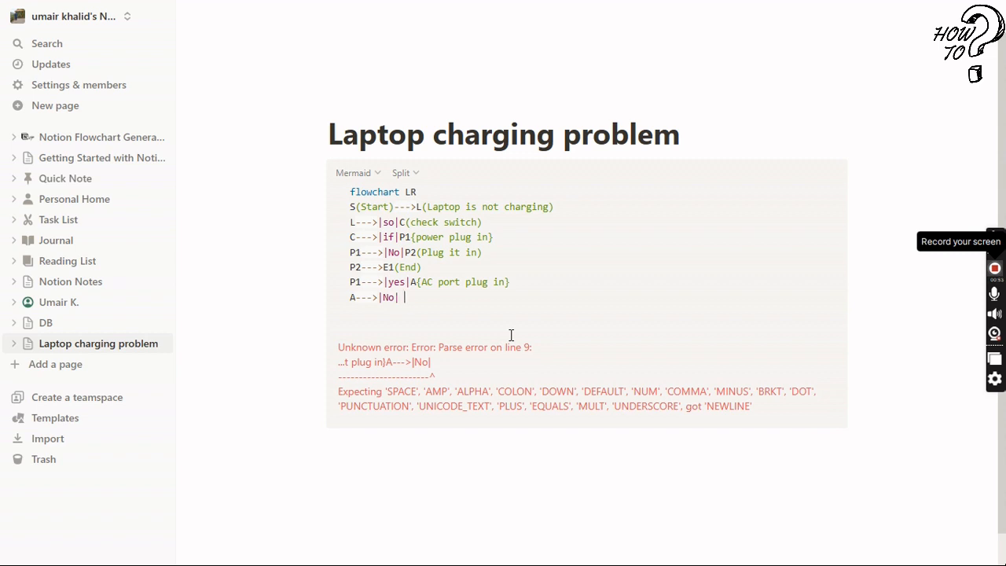
pyautogui.press('BackSpace')
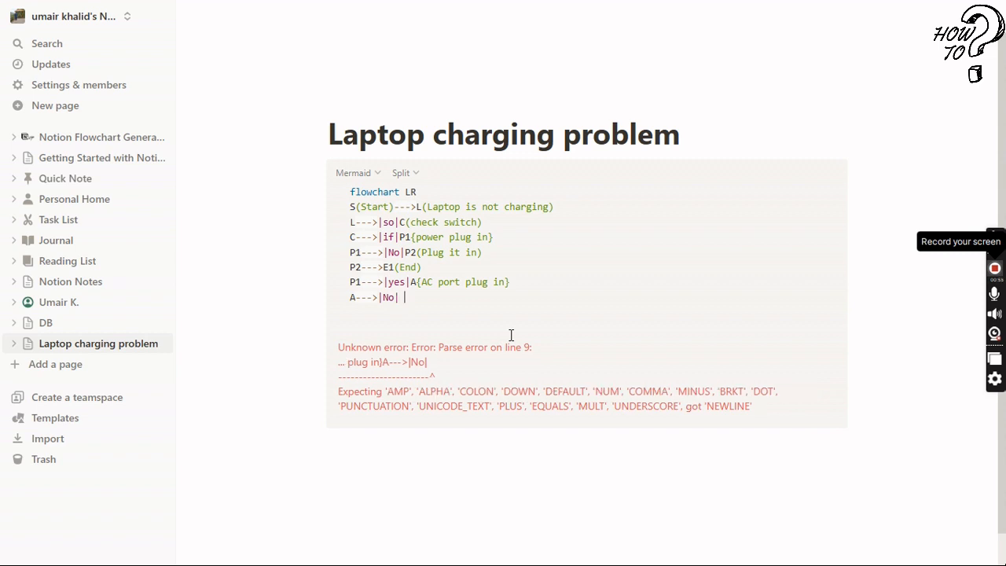
pyautogui.write('P3')
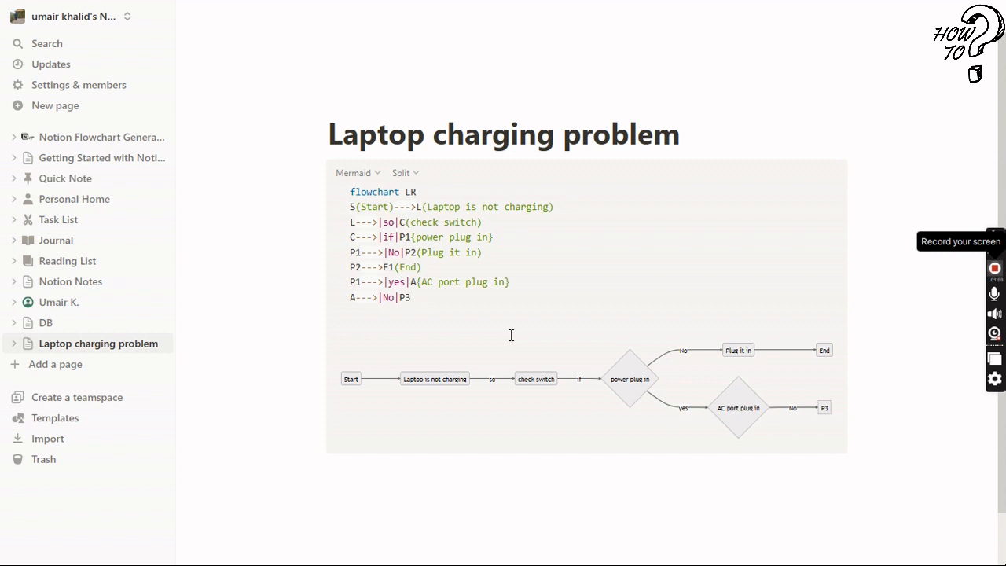
pyautogui.write('(')
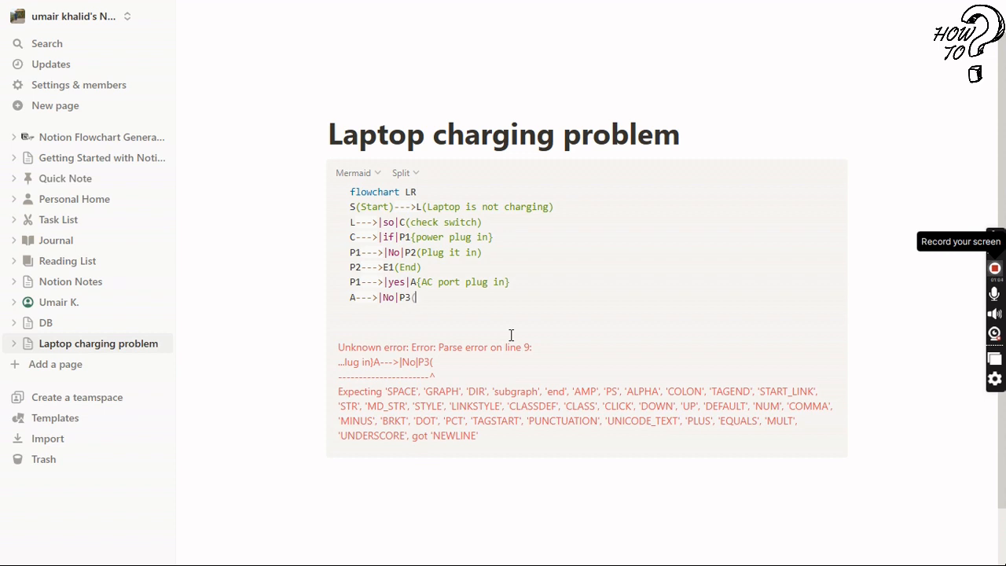
pyautogui.write('Plug')
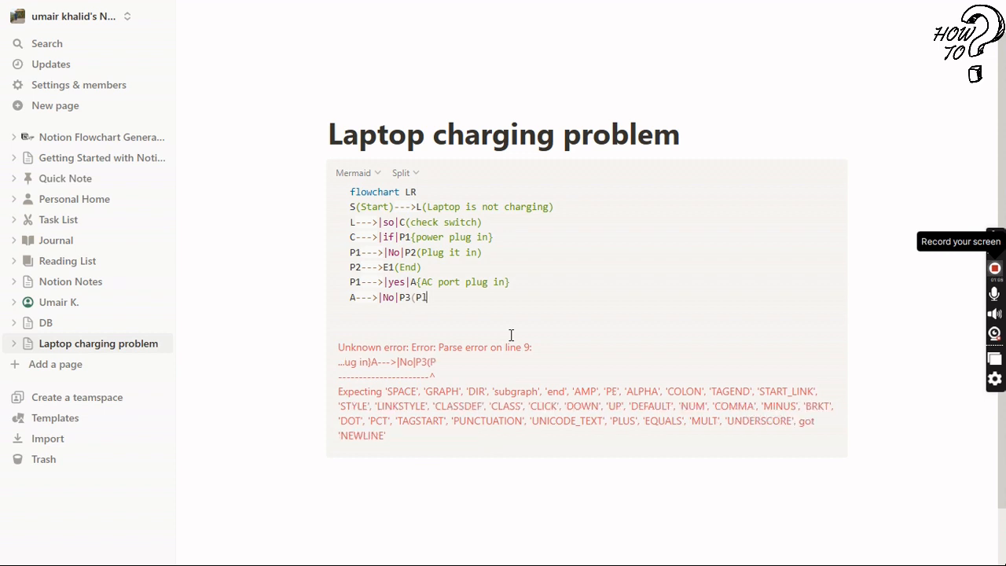
pyautogui.press('BackSpace')
pyautogui.press('BackSpace')
pyautogui.press('BackSpace')
pyautogui.press('BackSpace')
pyautogui.write('plug itr')
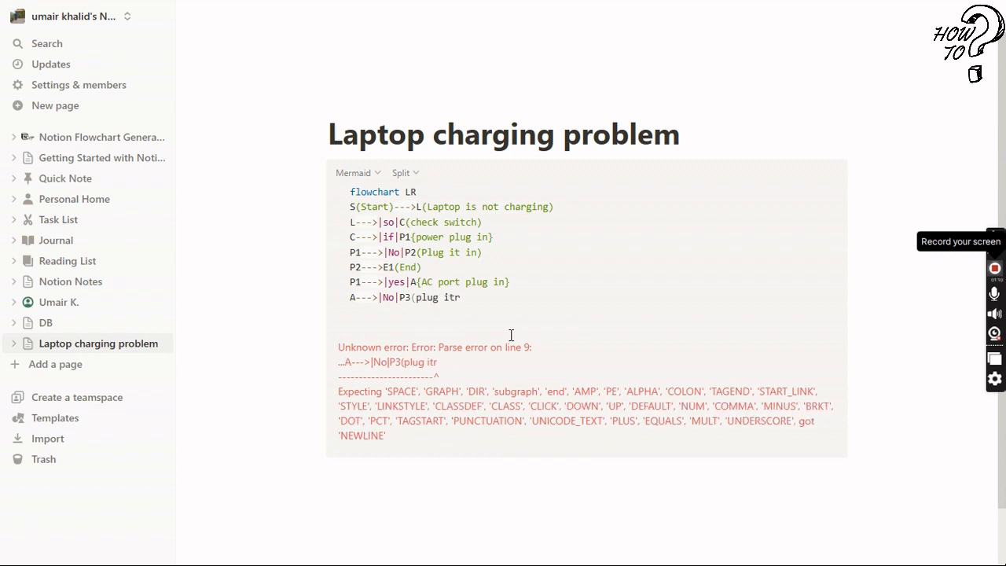
pyautogui.press('BackSpace')
pyautogui.write('in)')
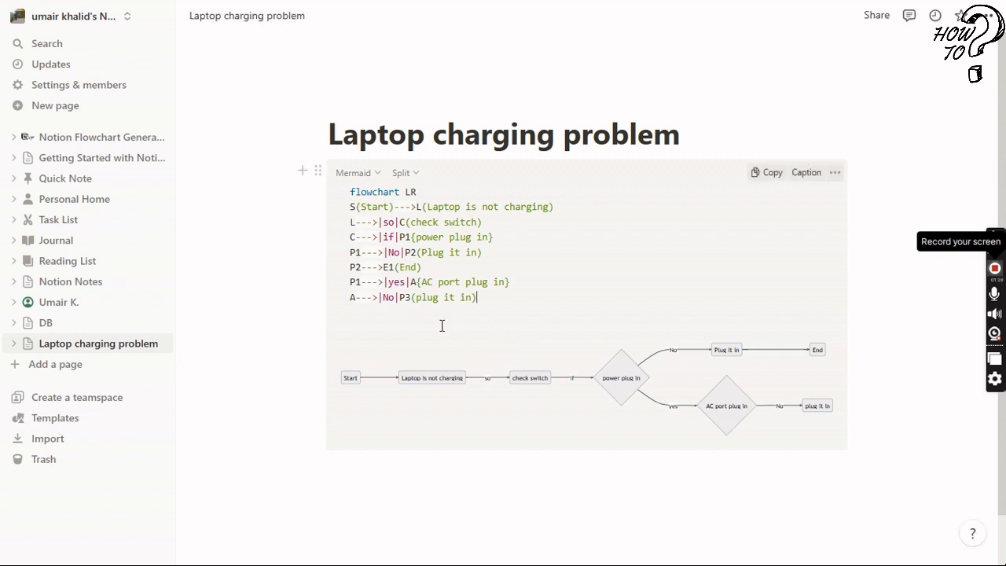
# - Connect node P3 to its own end node by adding the line P3--->E2(End) below
pyautogui.press('Return')
pyautogui.write('P3')
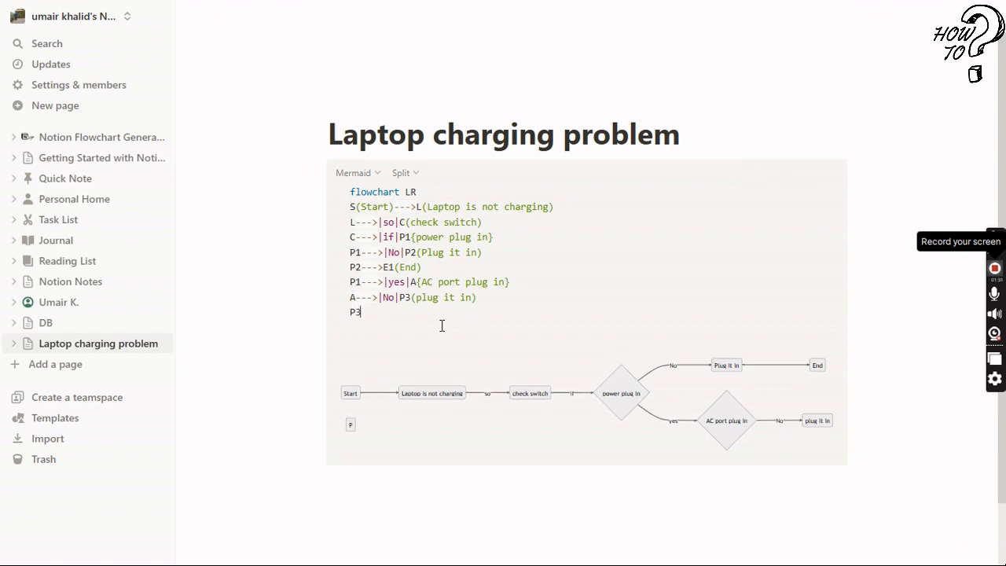
pyautogui.write('---')
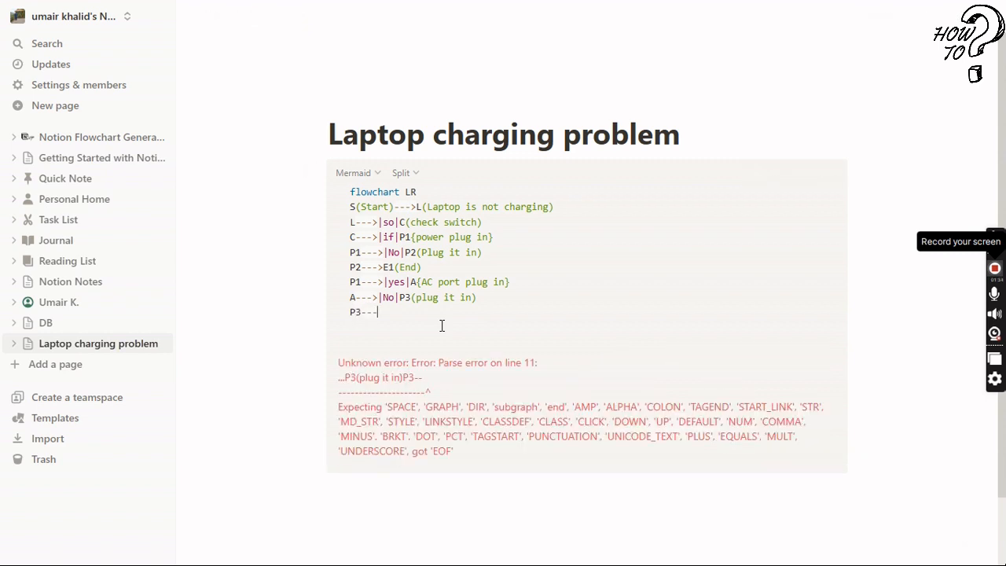
pyautogui.write('>')
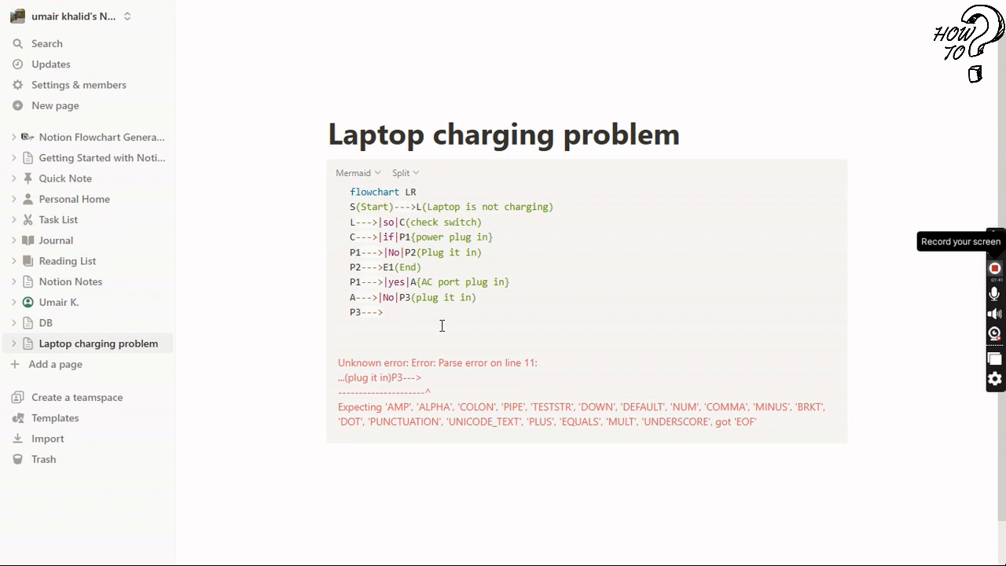
pyautogui.write('E')
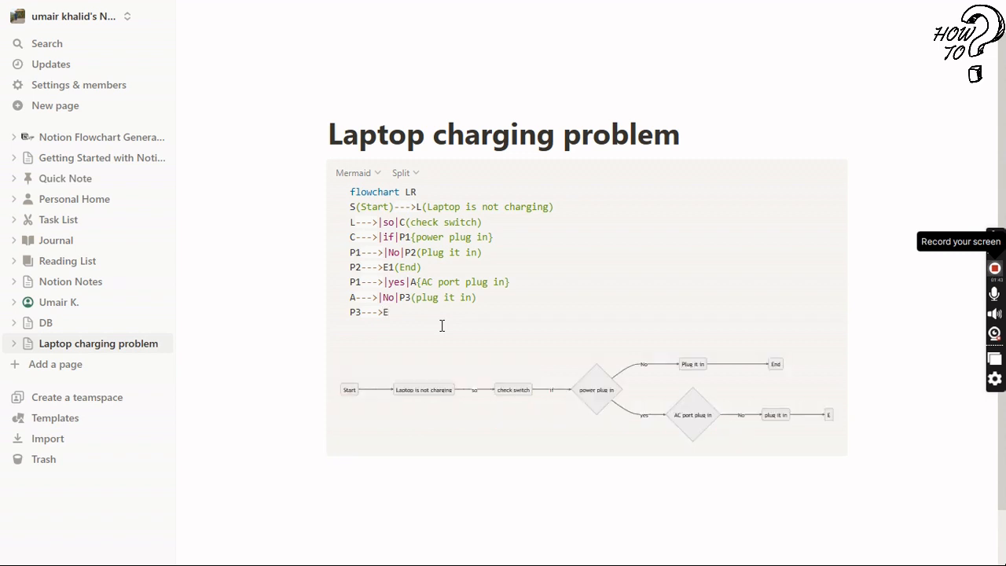
pyautogui.write('2')
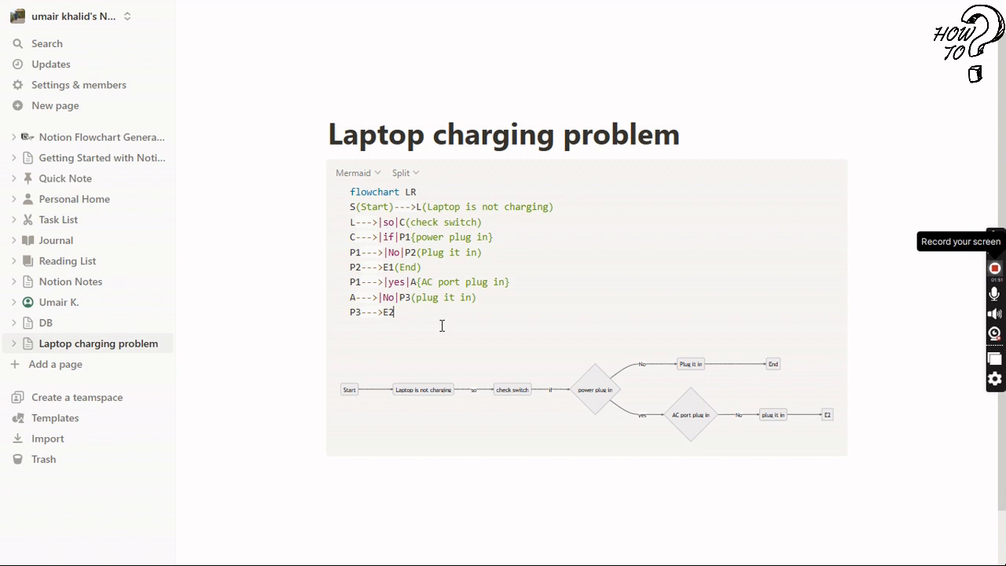
pyautogui.write('(End')
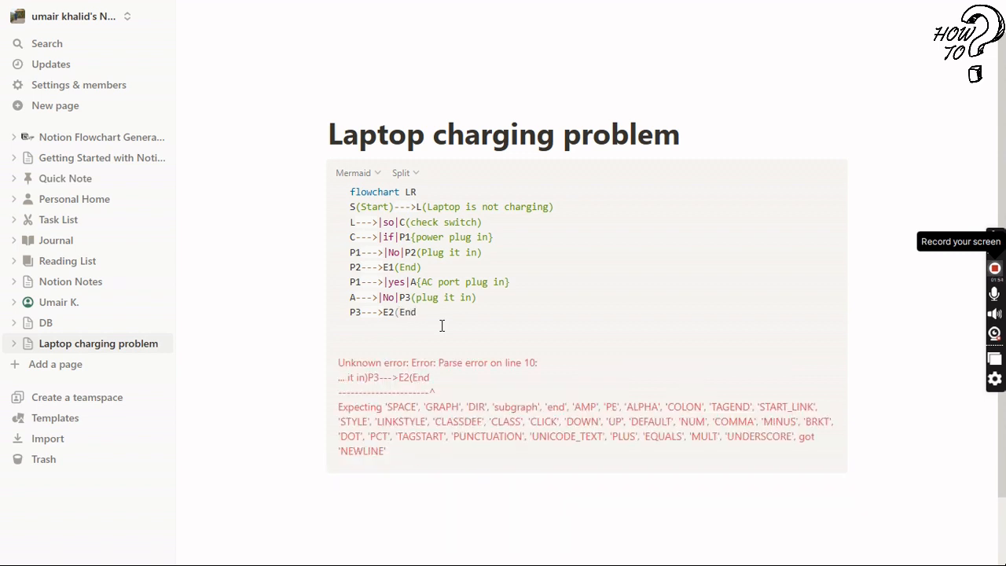
pyautogui.write(')')
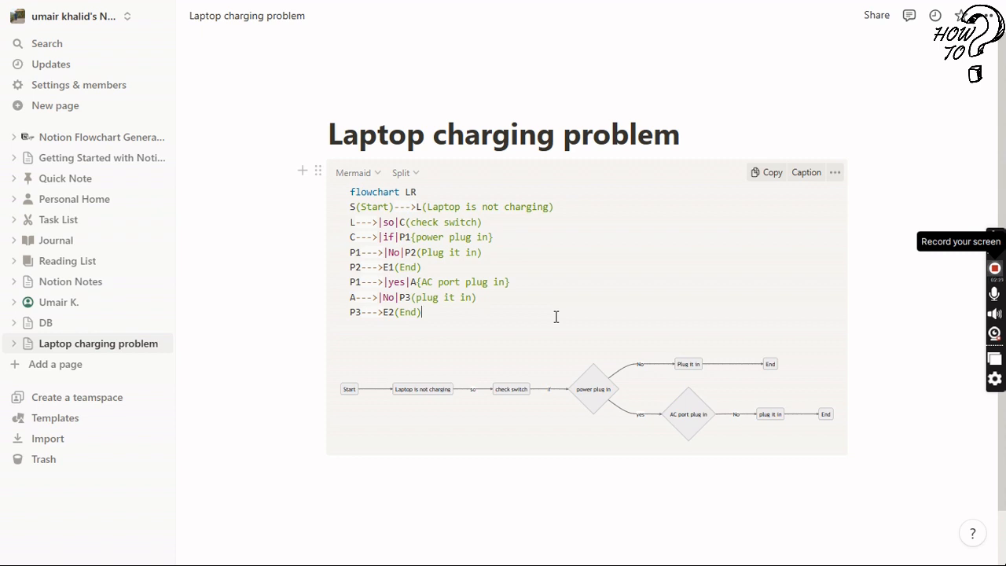
# - Add a Yes branch from the AC port decision with the new line A--->|Yes|G(Go to repair shop)
pyautogui.press('Return')
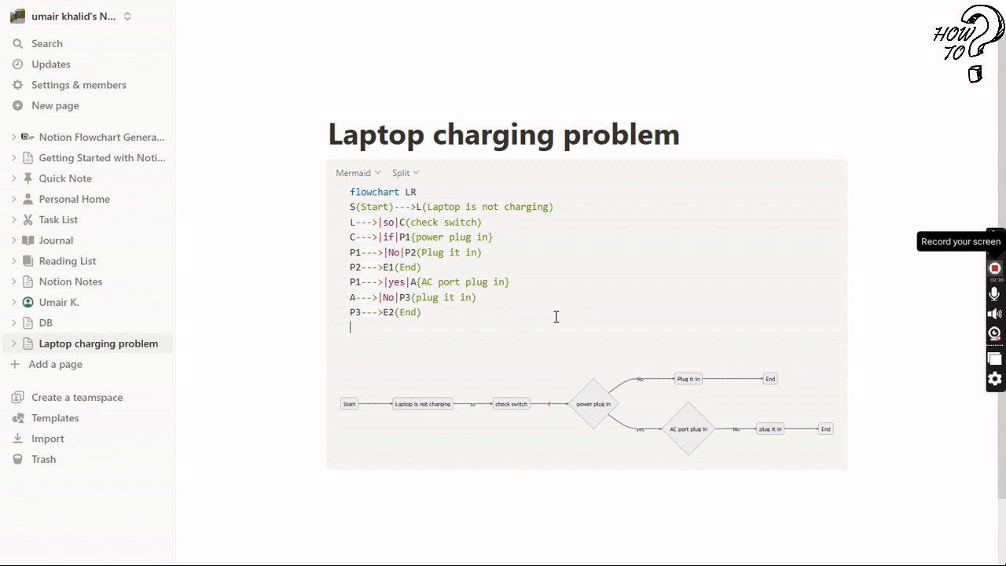
pyautogui.write('A---')
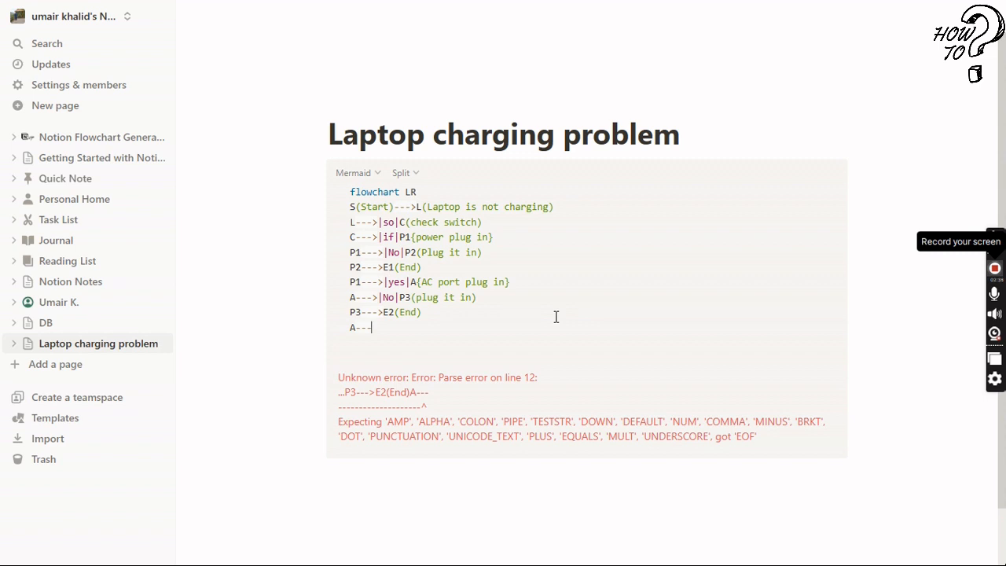
pyautogui.write('>|')
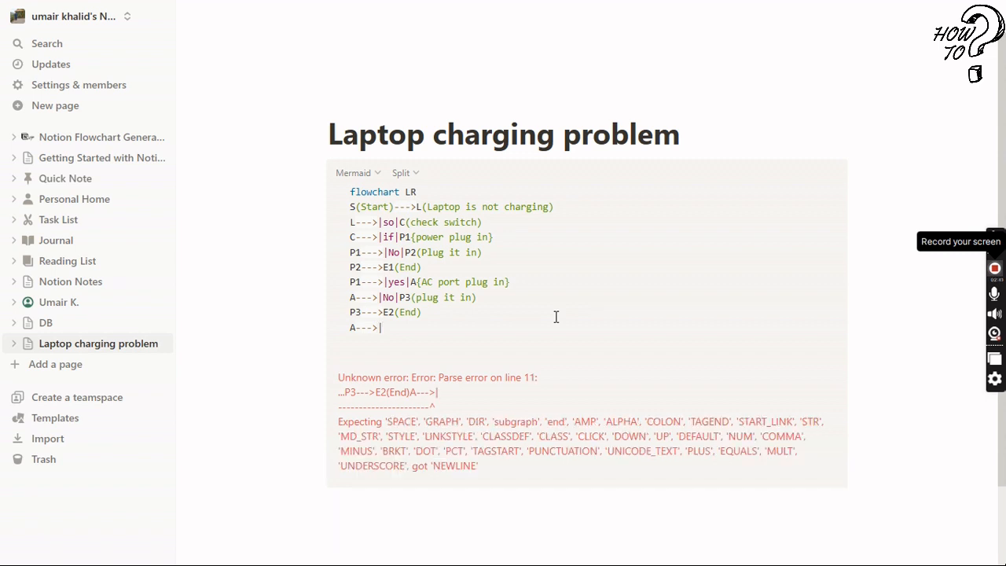
pyautogui.write('Yes')
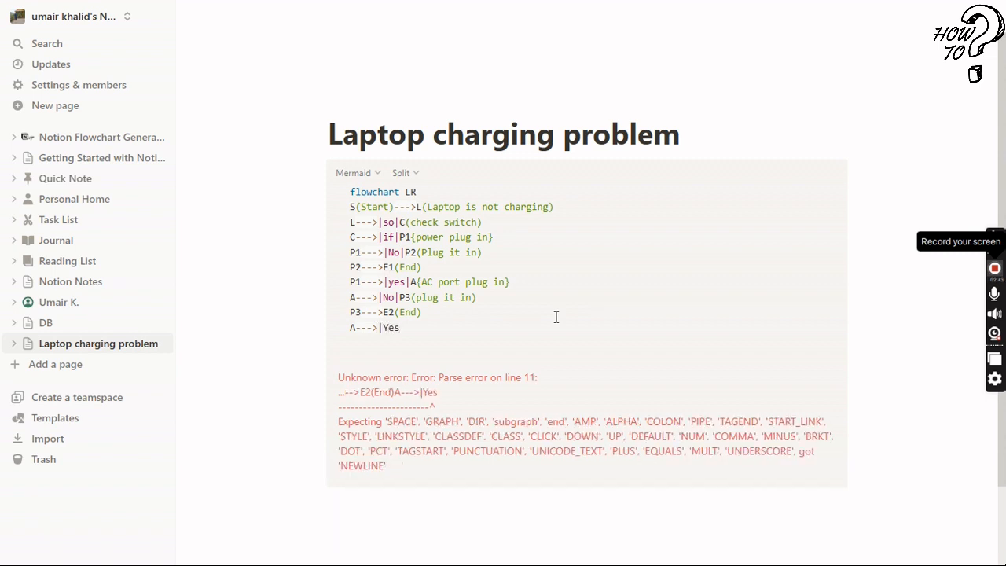
pyautogui.write('|')
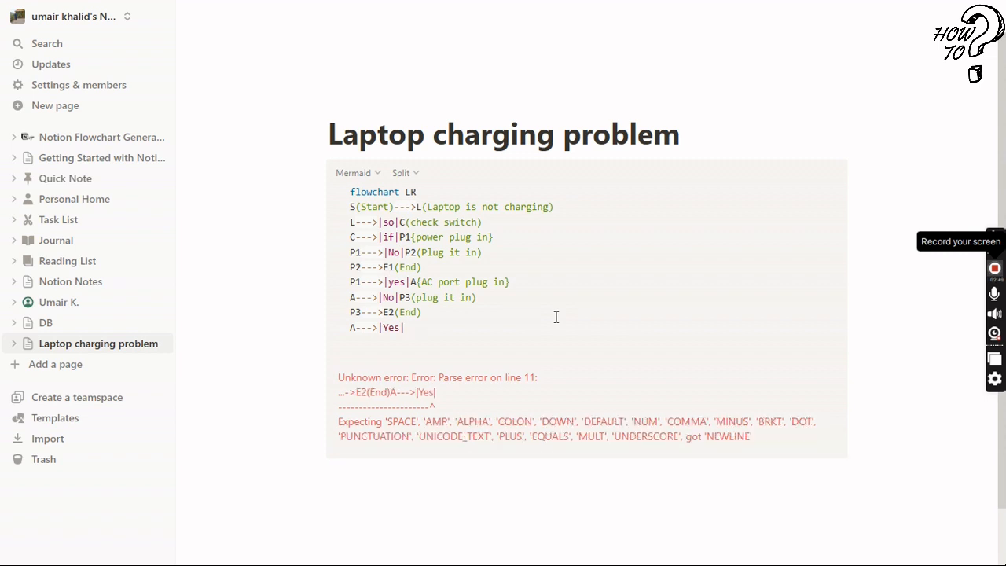
pyautogui.write('G')
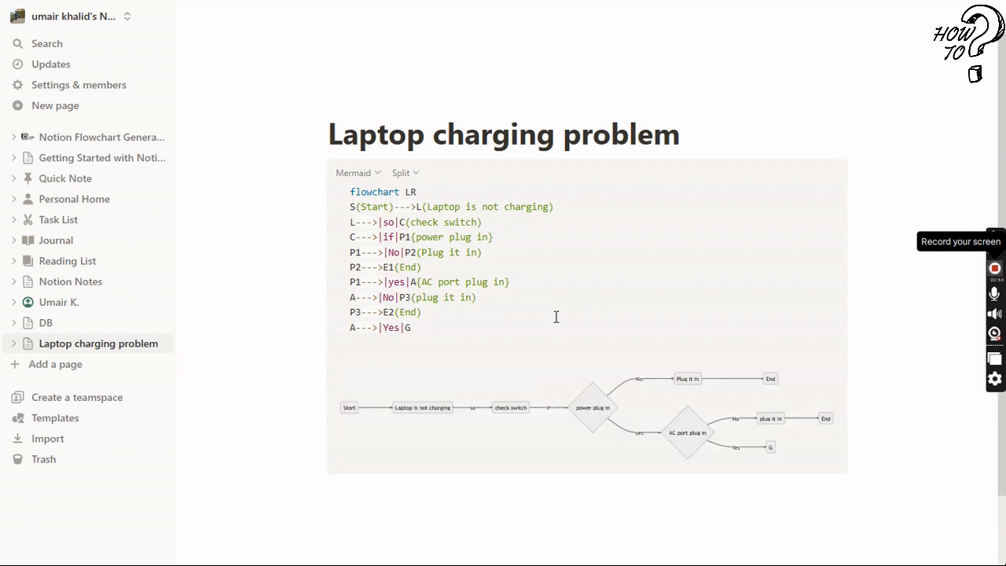
pyautogui.write('(Go')
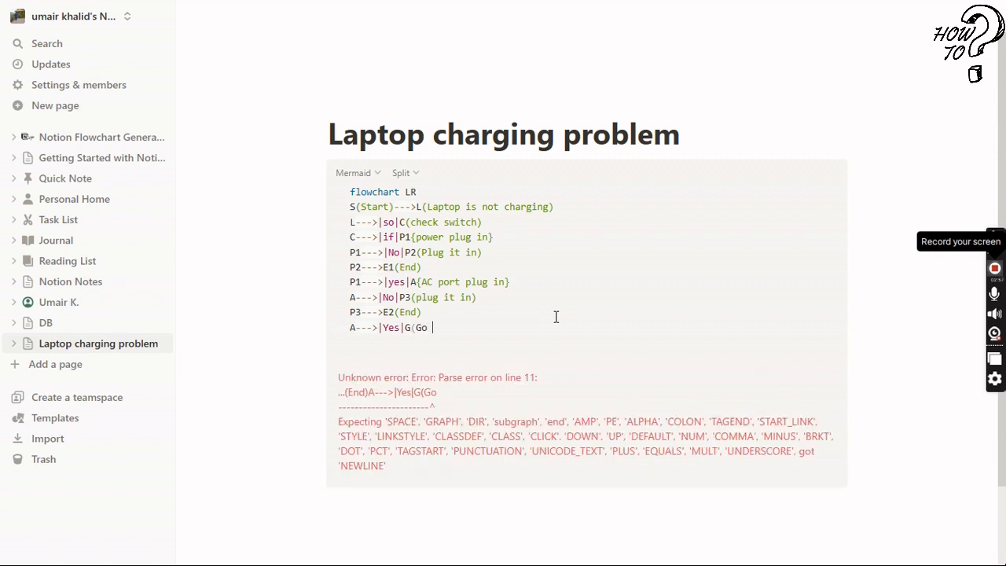
pyautogui.write(' to repair shop')
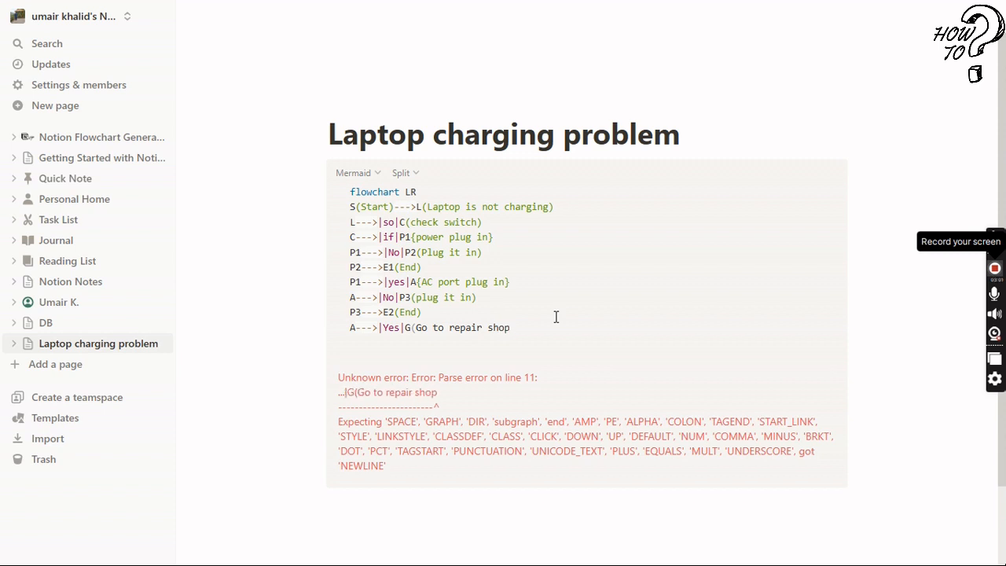
pyautogui.write(')')
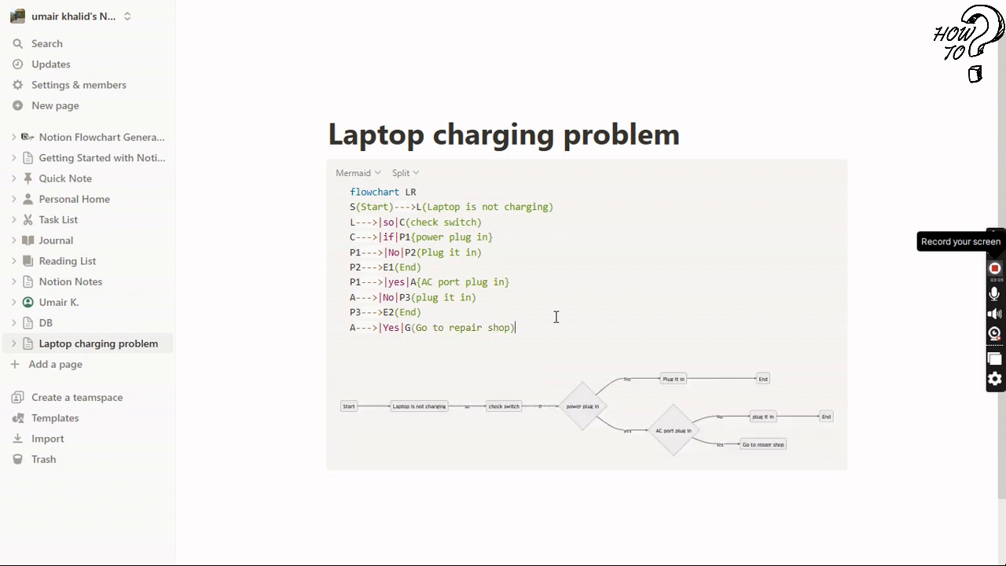
# - Connect the repair shop node to a third end node by adding the line G--->E3(End) to the flowchart code
pyautogui.scroll(-1, 659, 294)
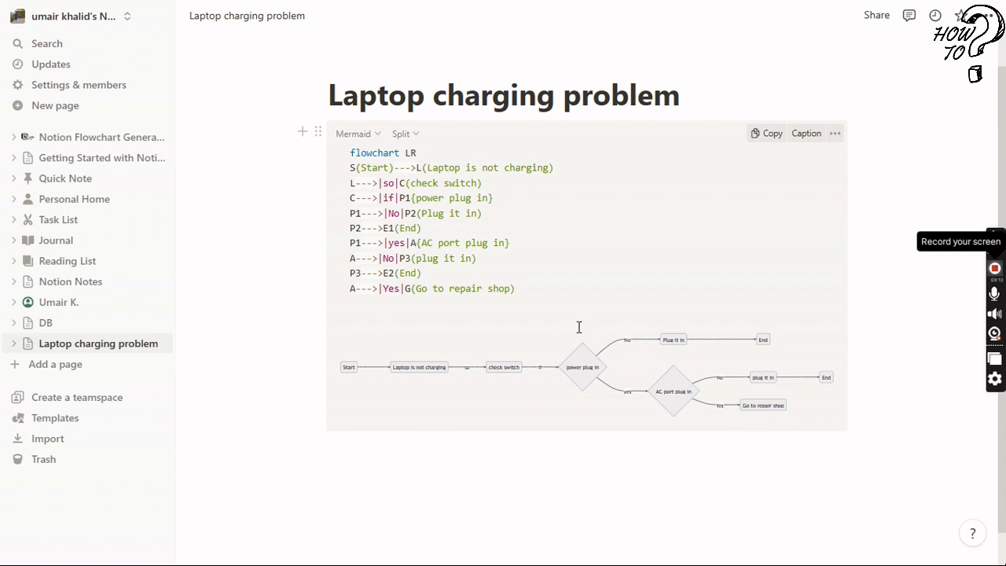
pyautogui.press('Return')
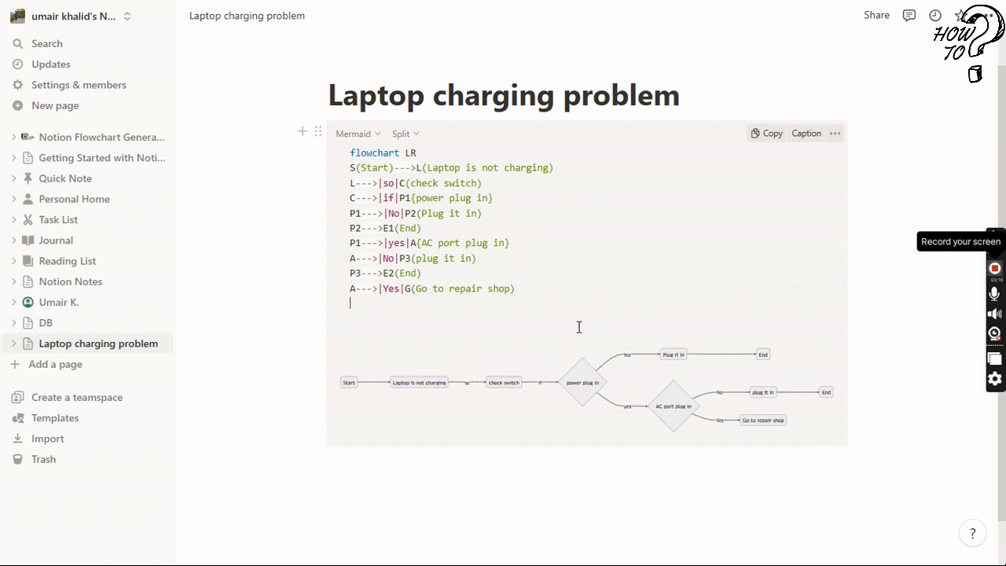
pyautogui.write('G---')
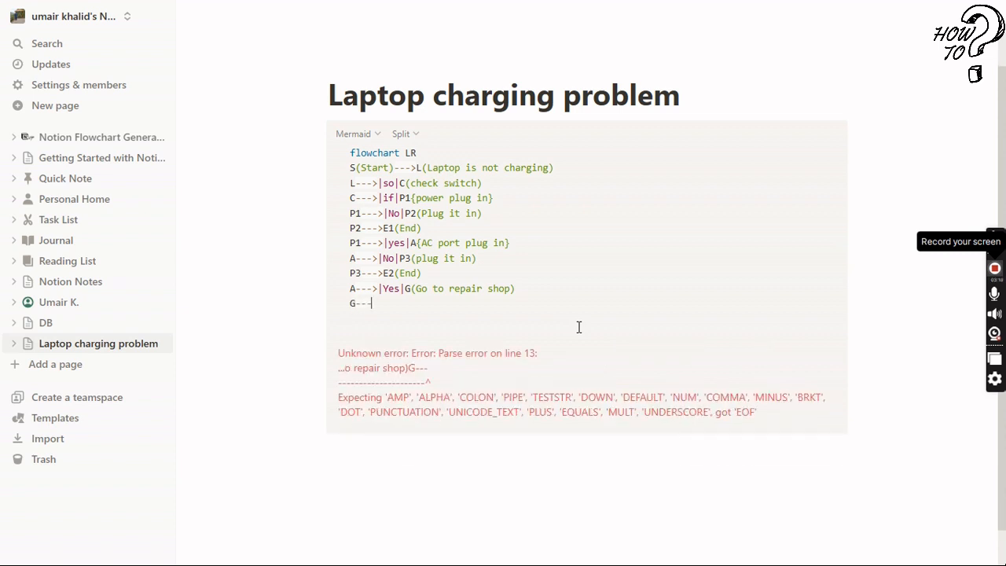
pyautogui.write('>')
pyautogui.write('E')
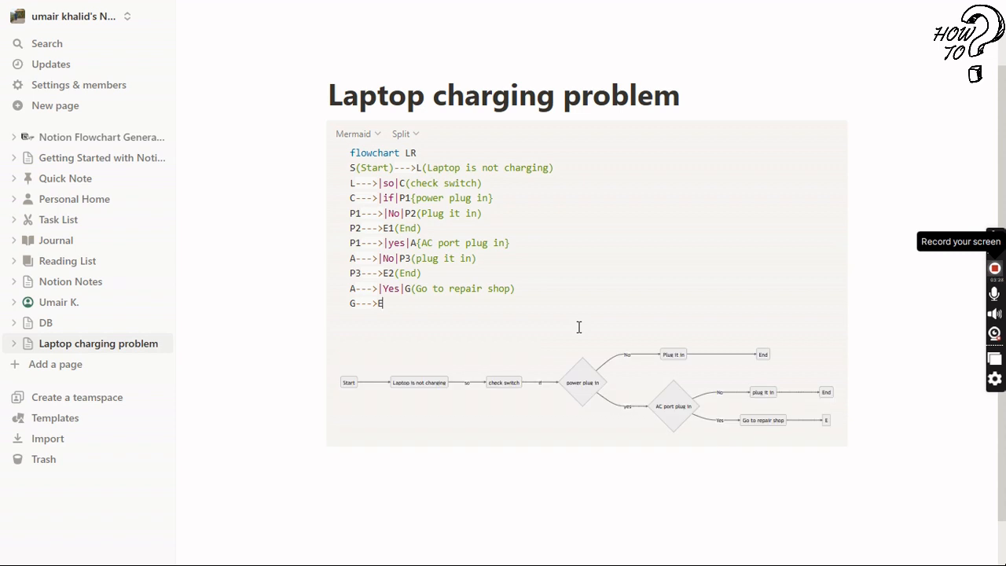
pyautogui.write('3')
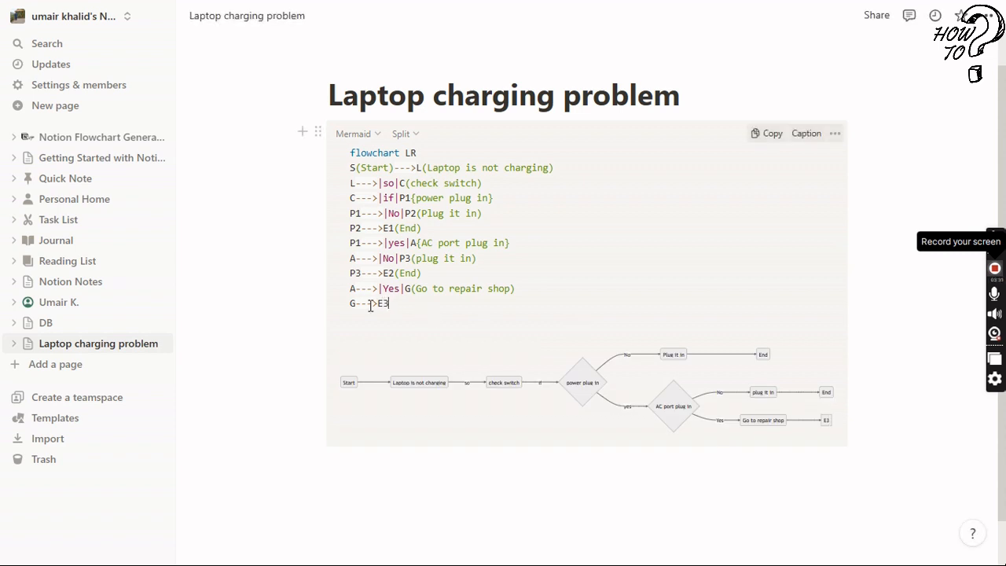
pyautogui.write('(E')
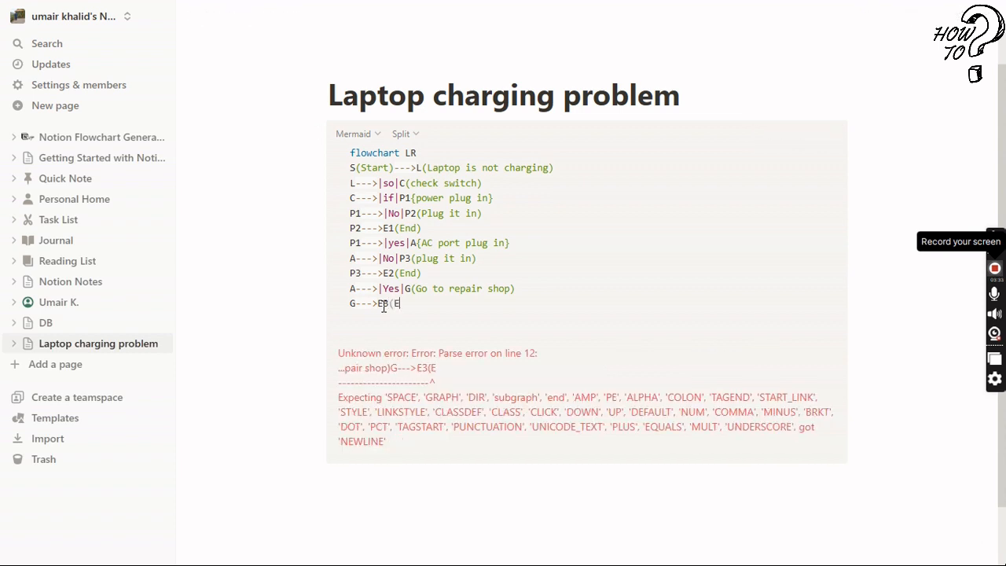
pyautogui.write('nd)')
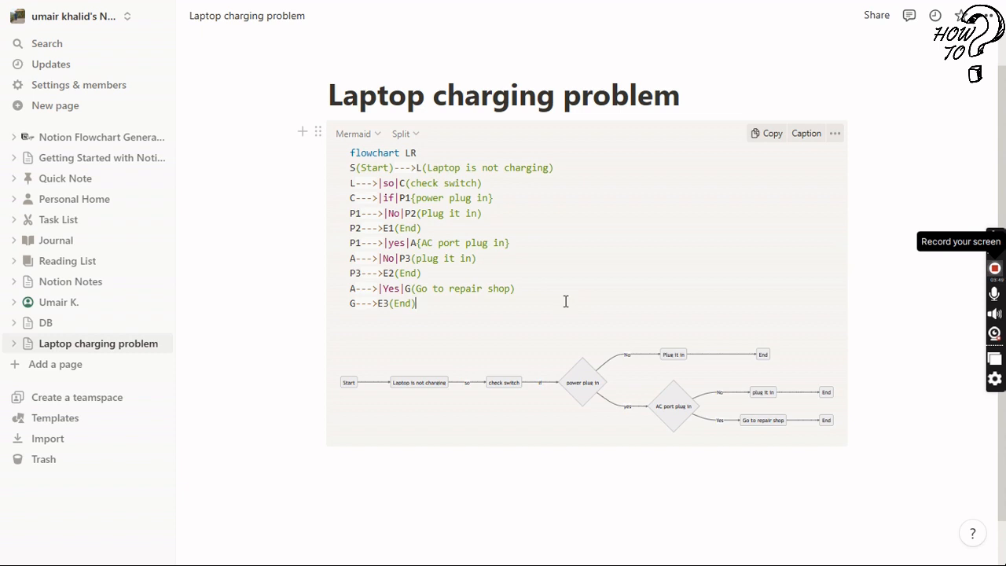
pyautogui.click(443, 311)
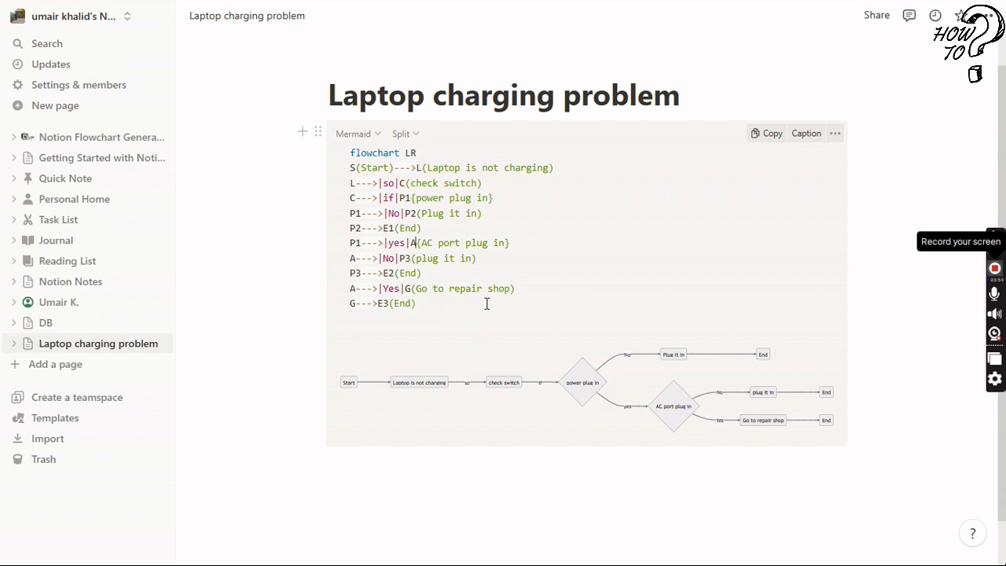